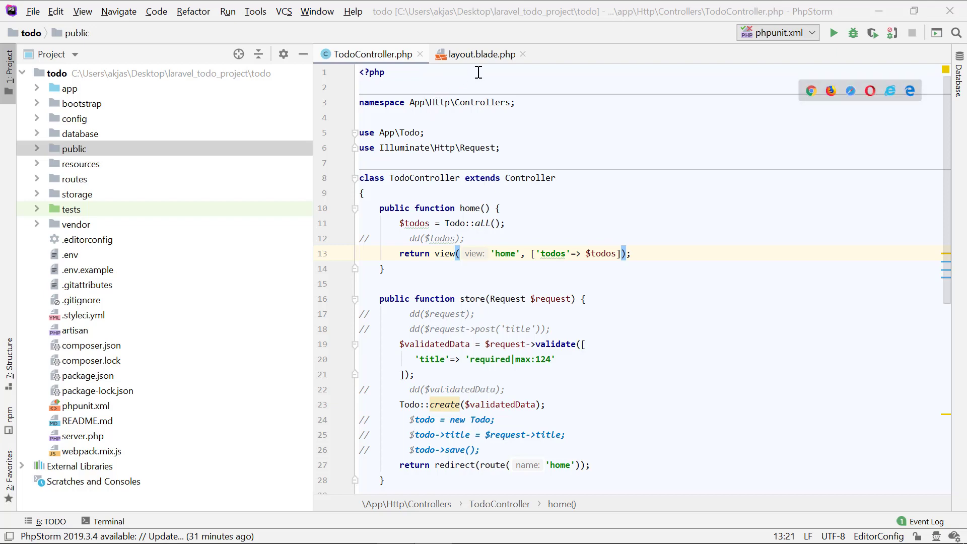
# Open the terminal, view the Todo page in Chrome, then come back to PhpStorm
pyautogui.click(112, 524)
pyautogui.hotkey('alt', 'Tab')
pyautogui.press('Tab')
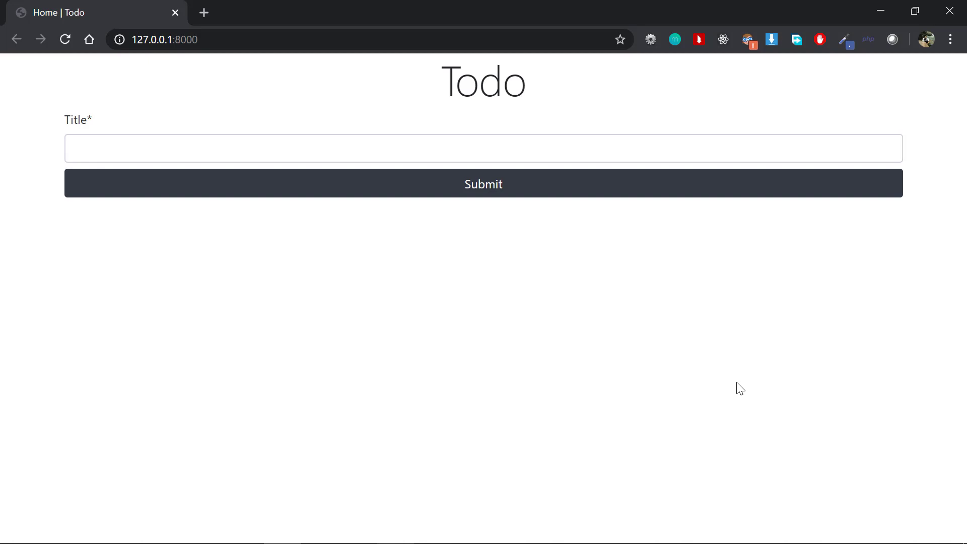
pyautogui.hotkey('alt', 'Tab')
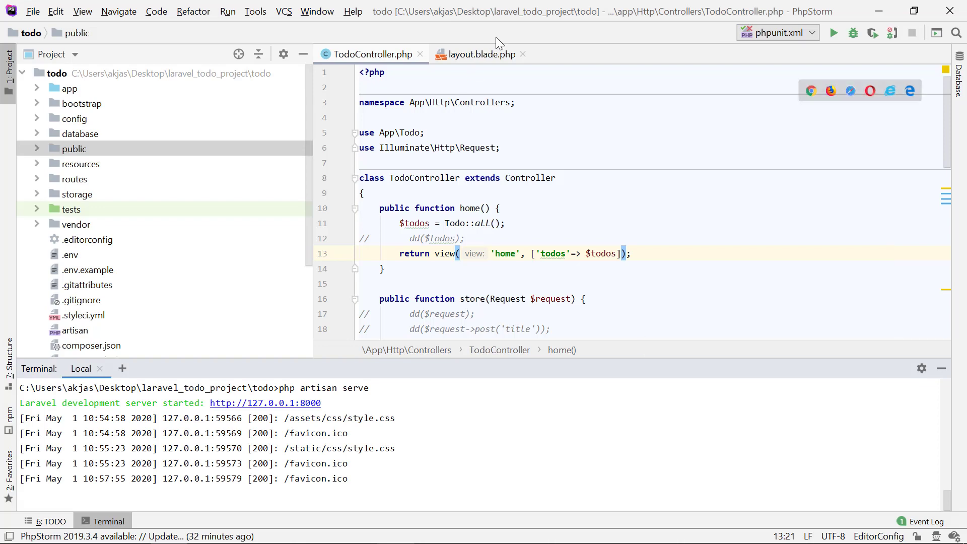
# Show layout.blade.php and expand the public folder to list index.php, favicon.ico and robots.txt
pyautogui.click(479, 54)
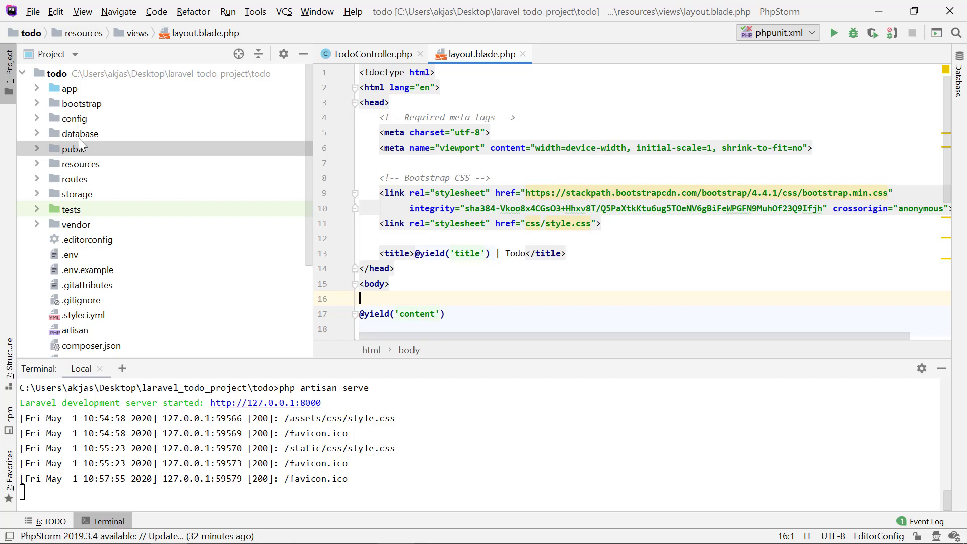
pyautogui.click(121, 156)
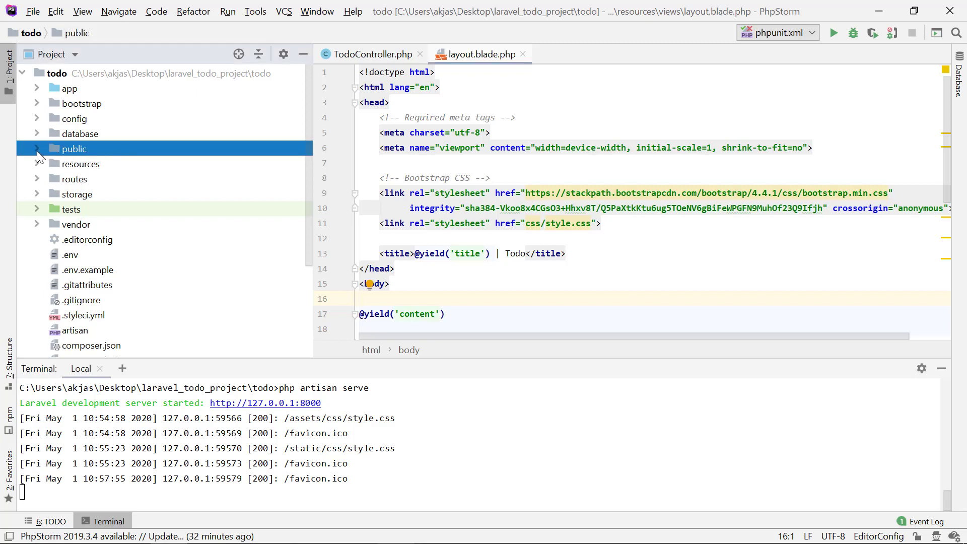
pyautogui.click(37, 149)
# Create a new 'assets' directory inside the public folder
pyautogui.rightClick(113, 149)
pyautogui.moveTo(140, 79)
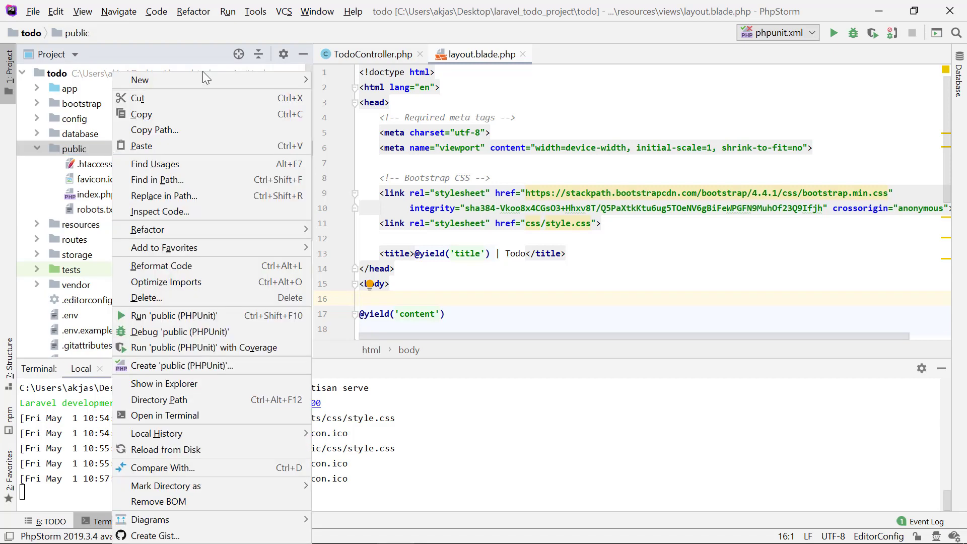
pyautogui.click(342, 114)
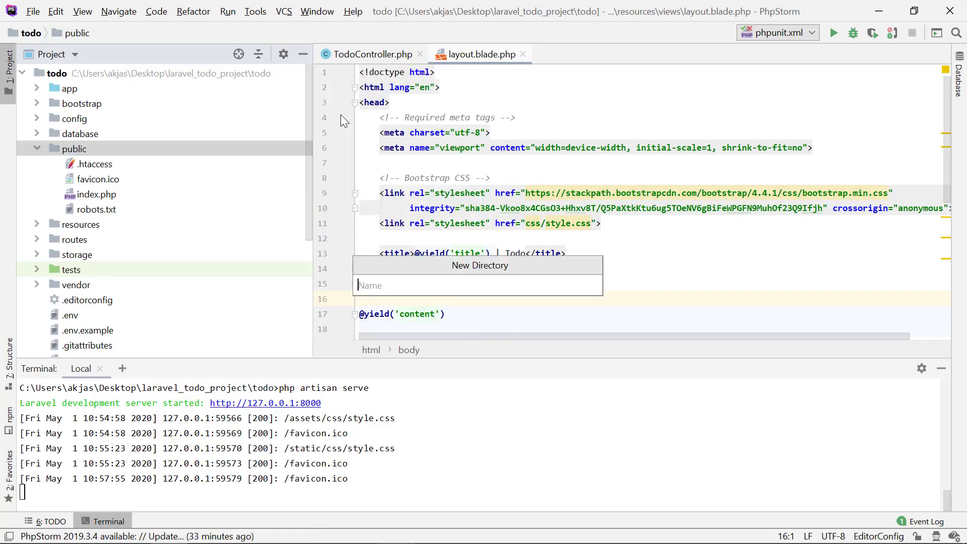
pyautogui.write('assets')
pyautogui.press('Return')
# Begin creating the css/style.css file inside the assets folder
pyautogui.rightClick(247, 161)
pyautogui.moveTo(274, 148)
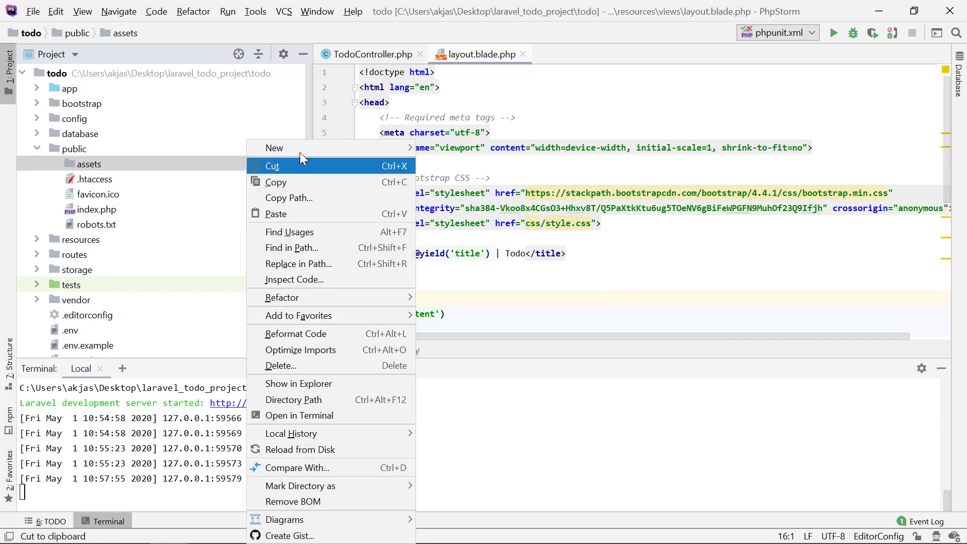
pyautogui.click(223, 164)
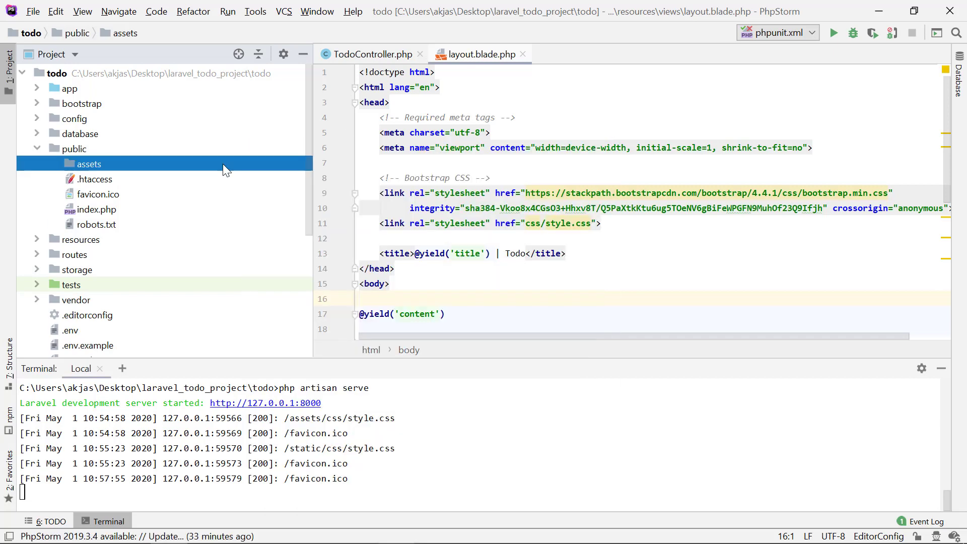
pyautogui.rightClick(224, 164)
pyautogui.moveTo(302, 148)
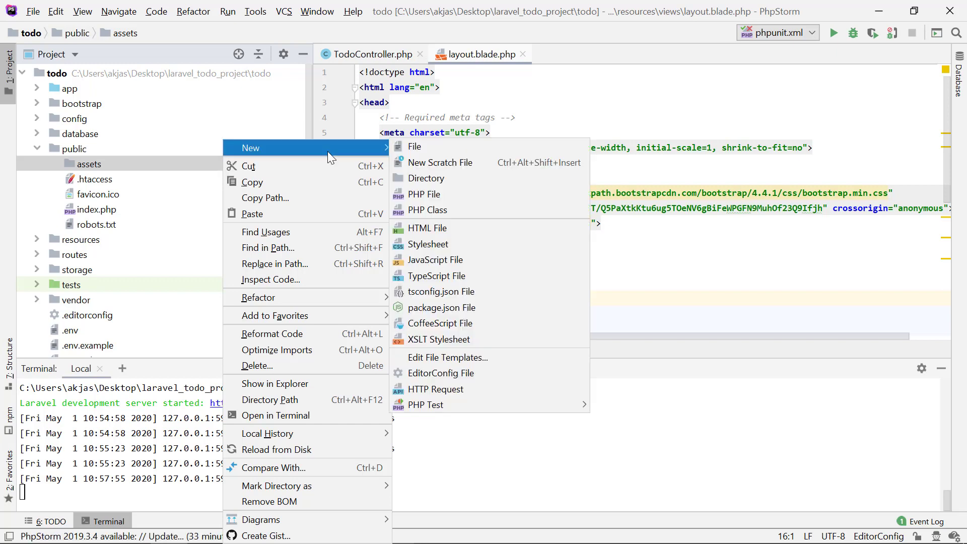
pyautogui.click(436, 144)
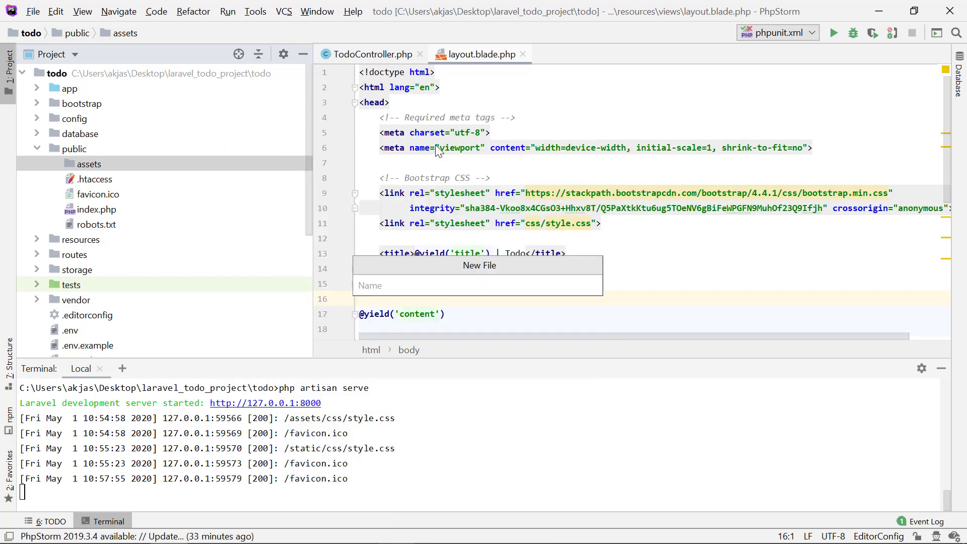
pyautogui.write('css/')
pyautogui.write('style')
pyautogui.write('.css')
# Create css/style.css with a body rule of background: beige, and save it
pyautogui.press('Return')
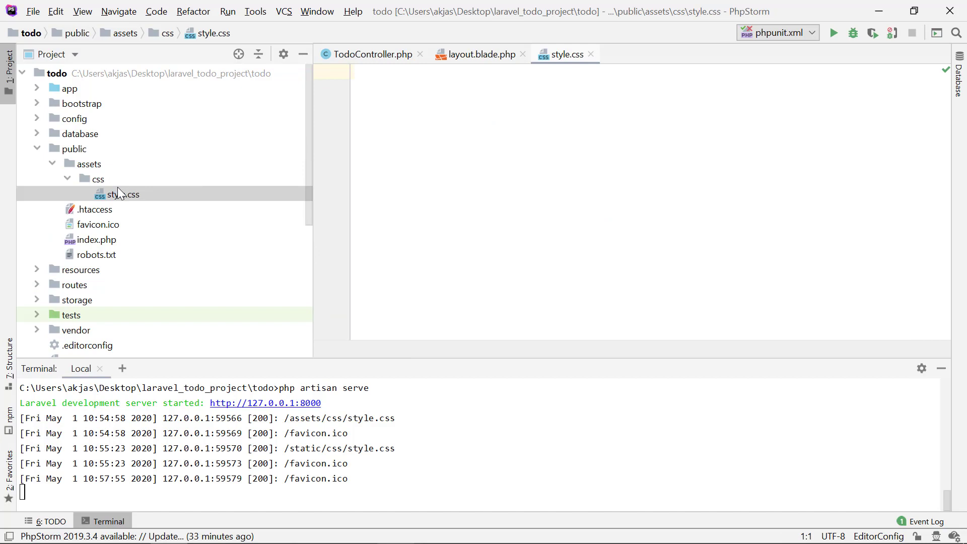
pyautogui.write('bo')
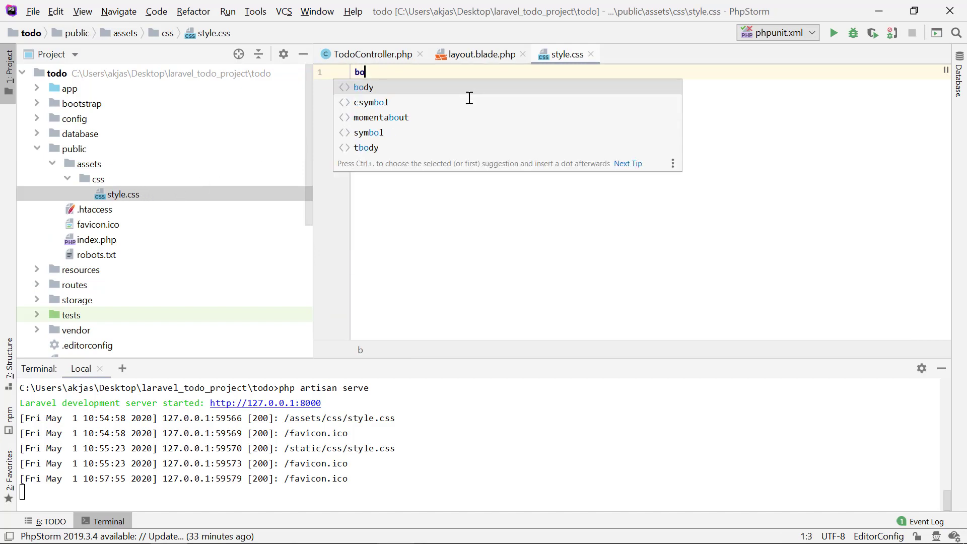
pyautogui.write('dy {')
pyautogui.press('Return')
pyautogui.write('b')
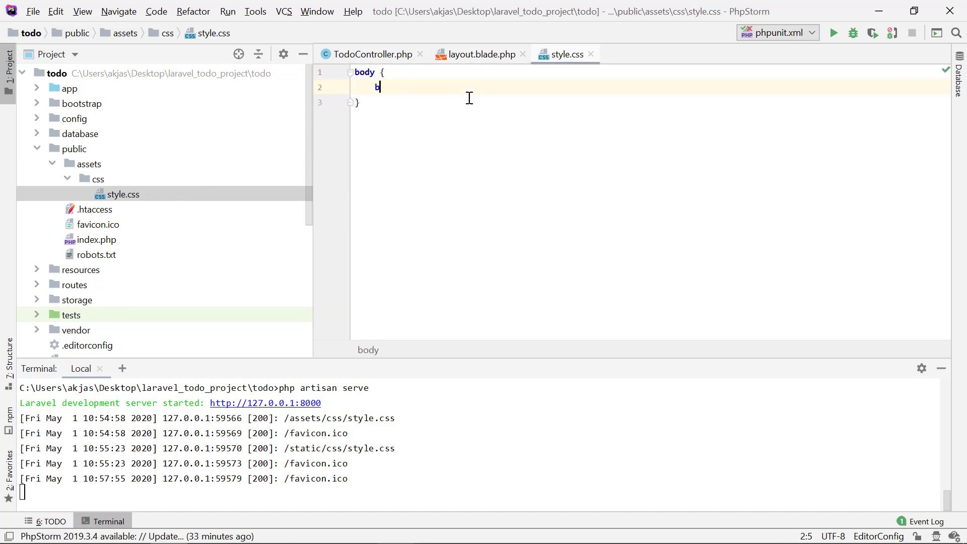
pyautogui.write('ack')
pyautogui.press('Return')
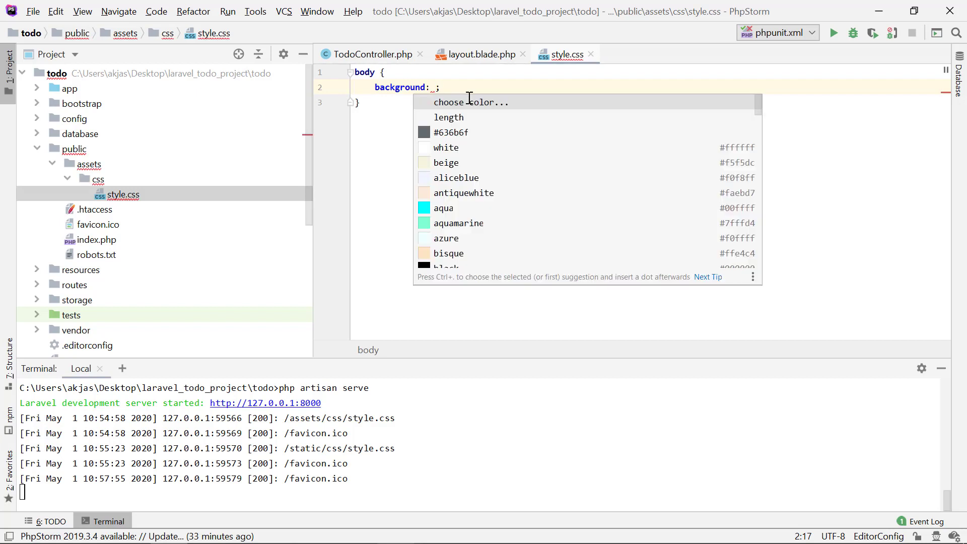
pyautogui.press('Down')
pyautogui.press('Down')
pyautogui.press('Down')
pyautogui.press('Down')
pyautogui.press('Return')
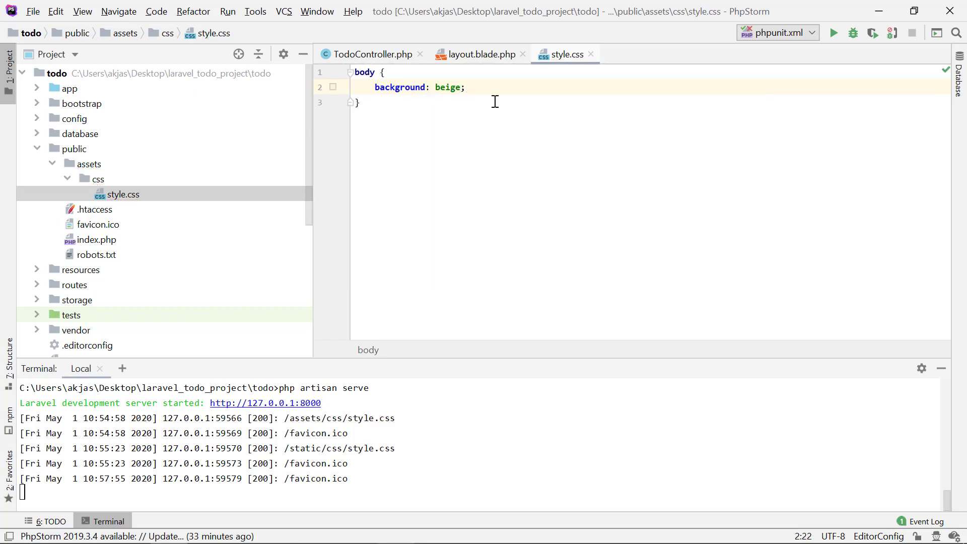
pyautogui.hotkey('ctrl', 's')
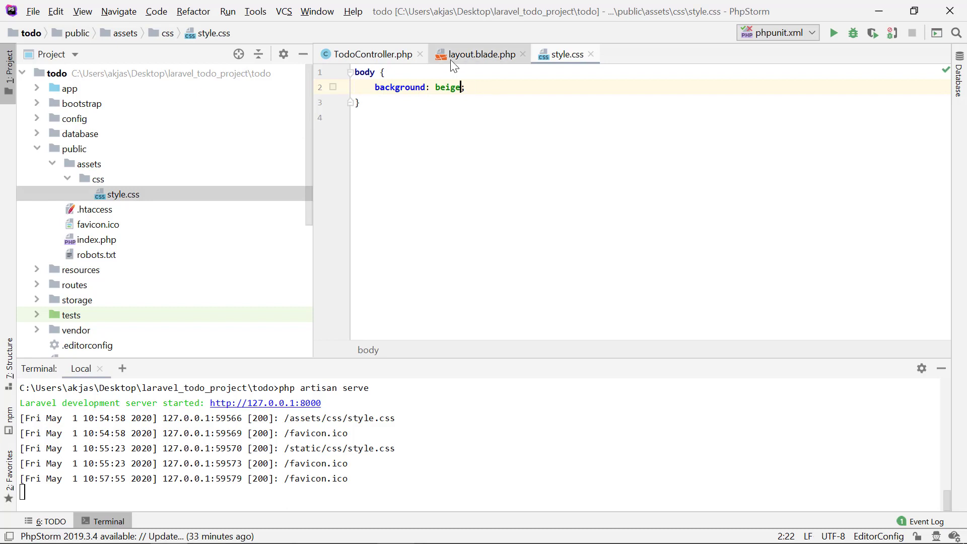
# Replace line 11's stylesheet href in layout.blade.php with {{ asset('assets/css/style.css') }}
pyautogui.click(465, 56)
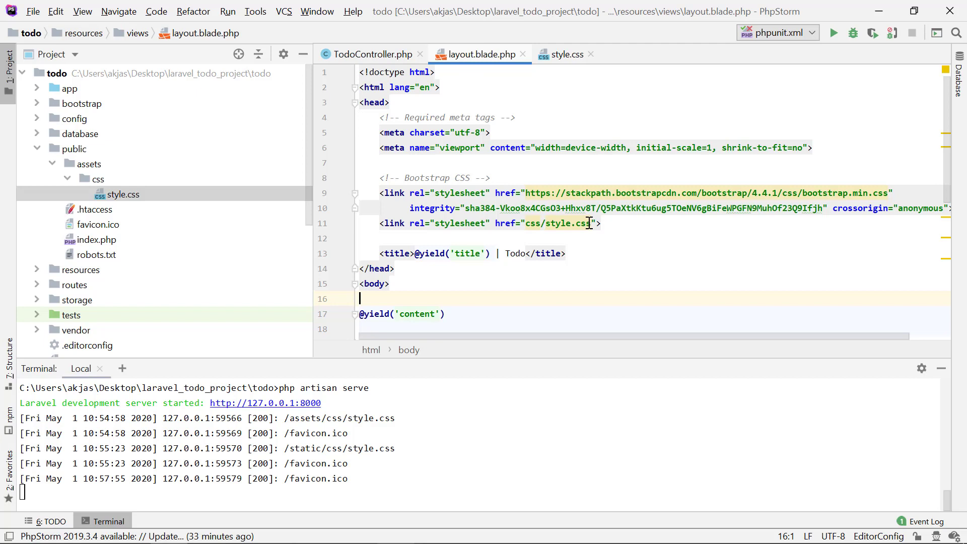
pyautogui.moveTo(609, 223); pyautogui.dragTo(360, 227)
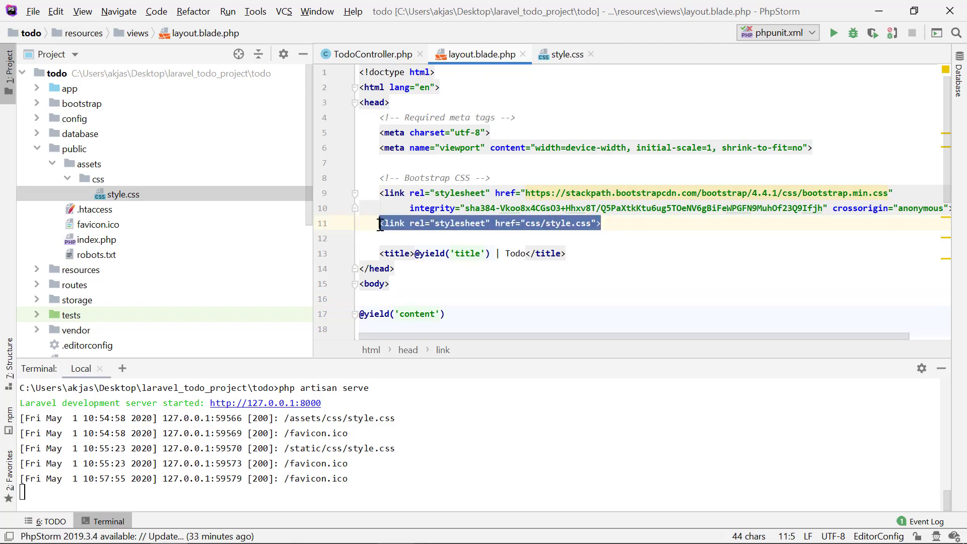
pyautogui.click(528, 223)
pyautogui.doubleClick(540, 221)
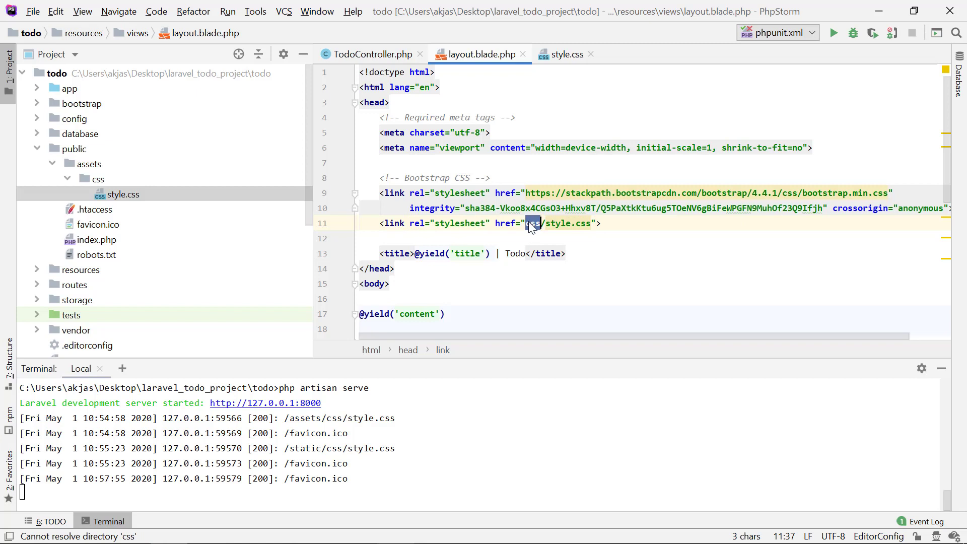
pyautogui.press('Left')
pyautogui.keyDown('shift'); pyautogui.click(592, 223); pyautogui.keyUp('shift')
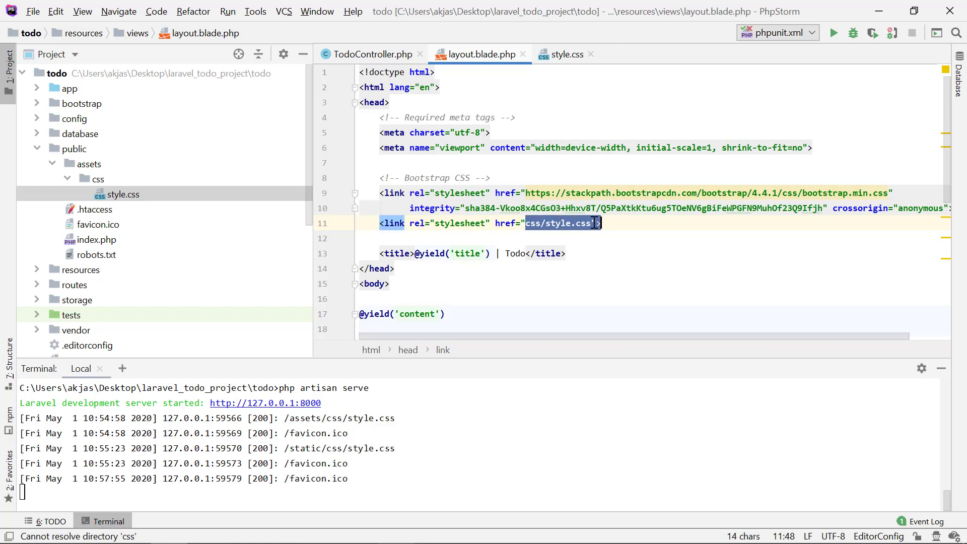
pyautogui.press('BackSpace')
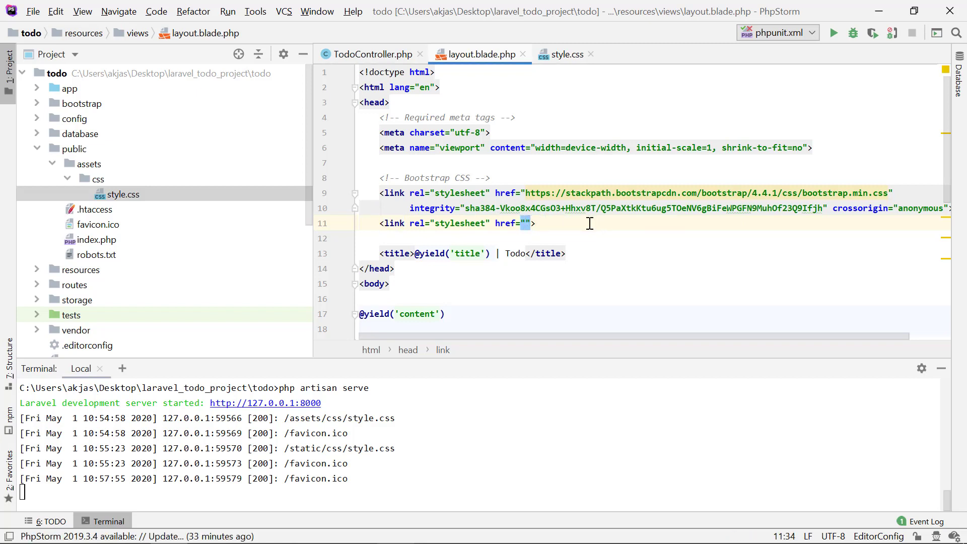
pyautogui.write('{{ ass')
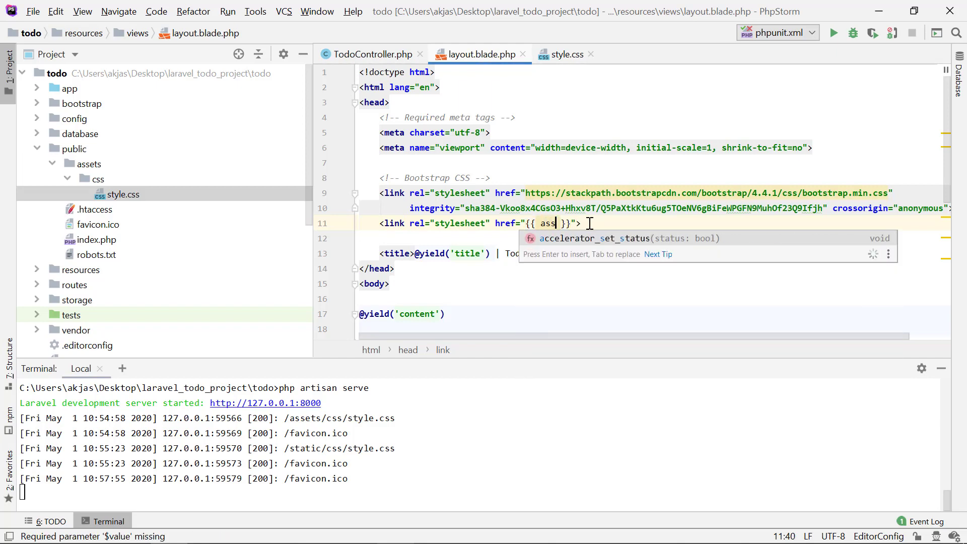
pyautogui.write('et')
pyautogui.press('Return')
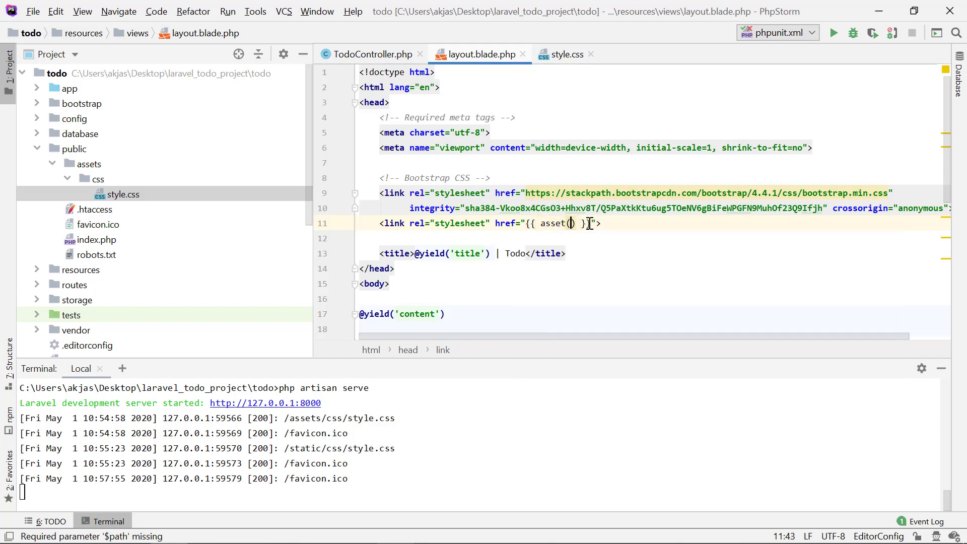
pyautogui.write("'")
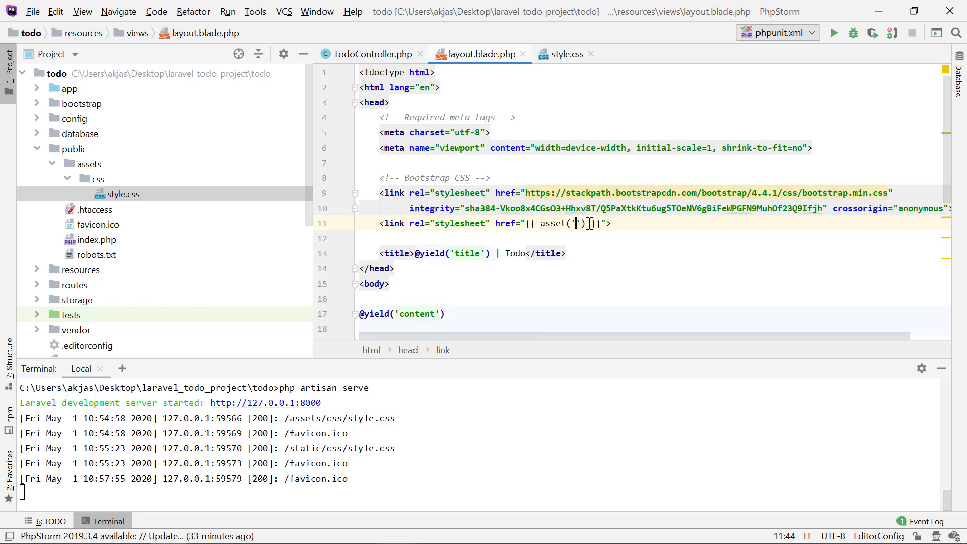
pyautogui.write('assets')
pyautogui.moveTo(688, 194)
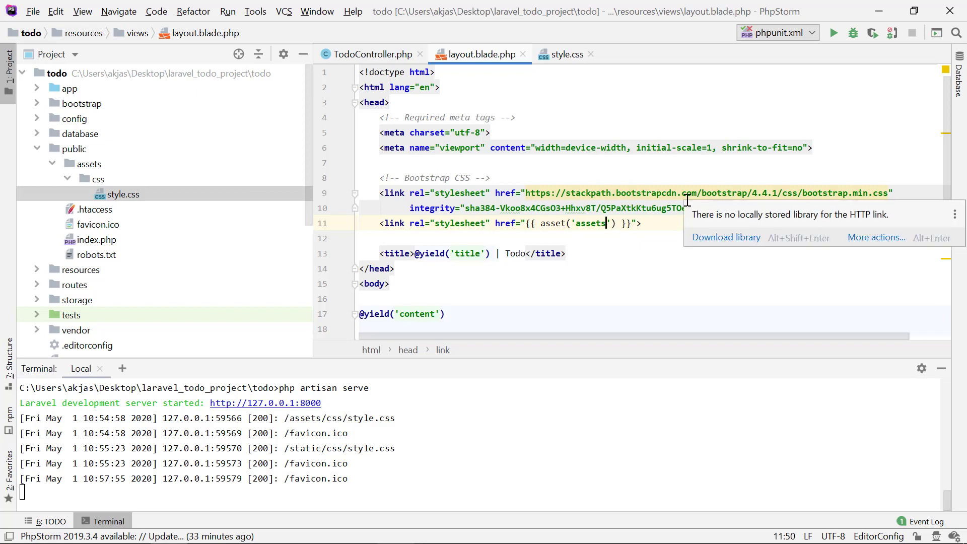
pyautogui.write('/css')
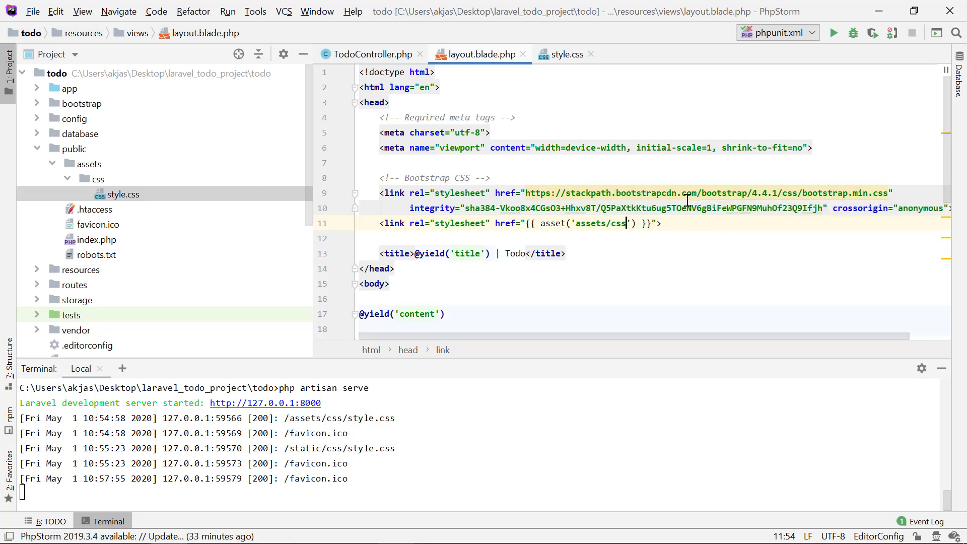
pyautogui.write('/sty')
pyautogui.write('le.css')
pyautogui.click(661, 262)
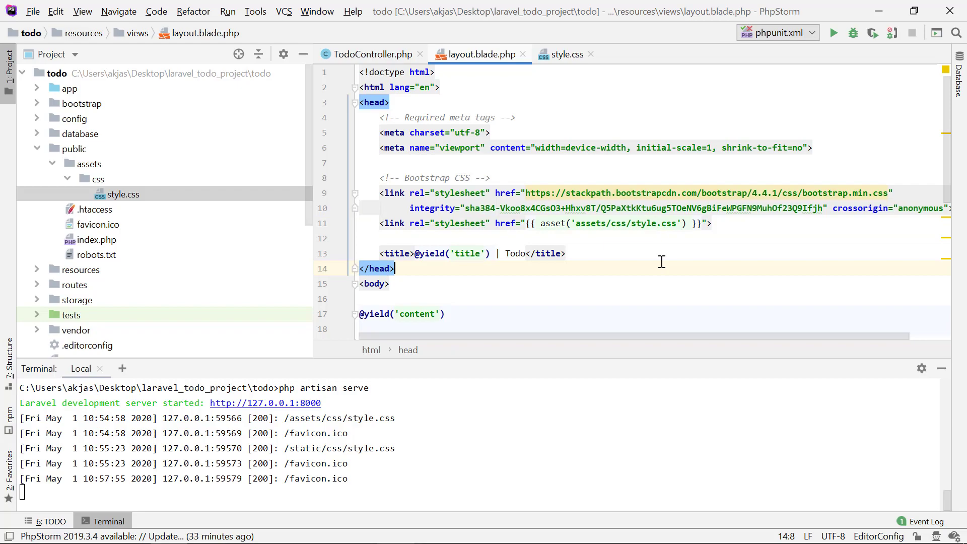
# Reload the Todo page in Chrome to see the beige background, then return to PhpStorm
pyautogui.hotkey('alt', 'Tab')
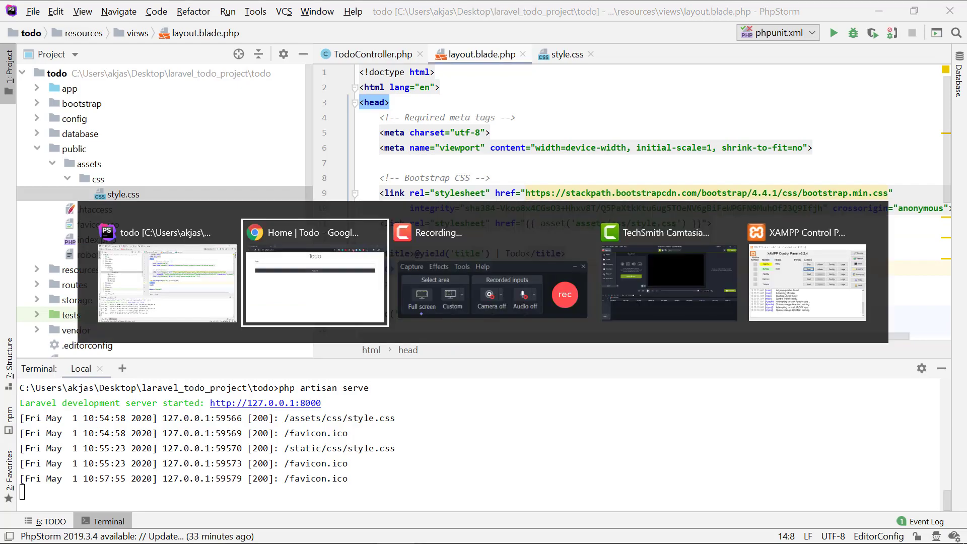
pyautogui.hotkey('ctrl', 'r')
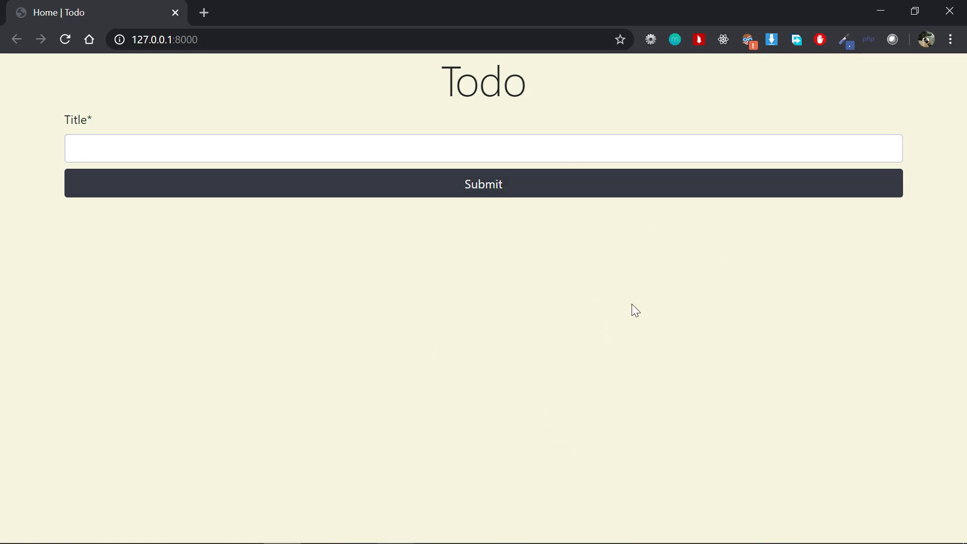
pyautogui.hotkey('alt', 'Tab')
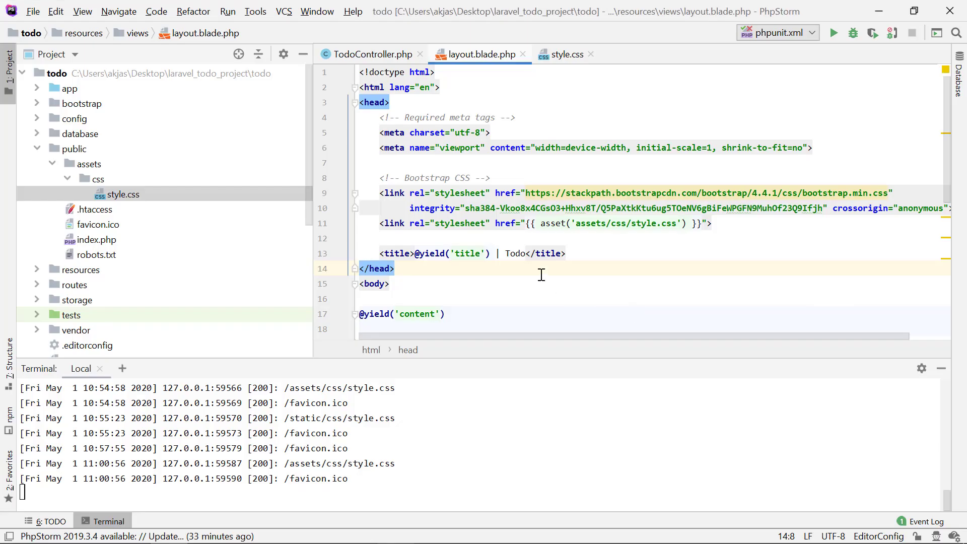